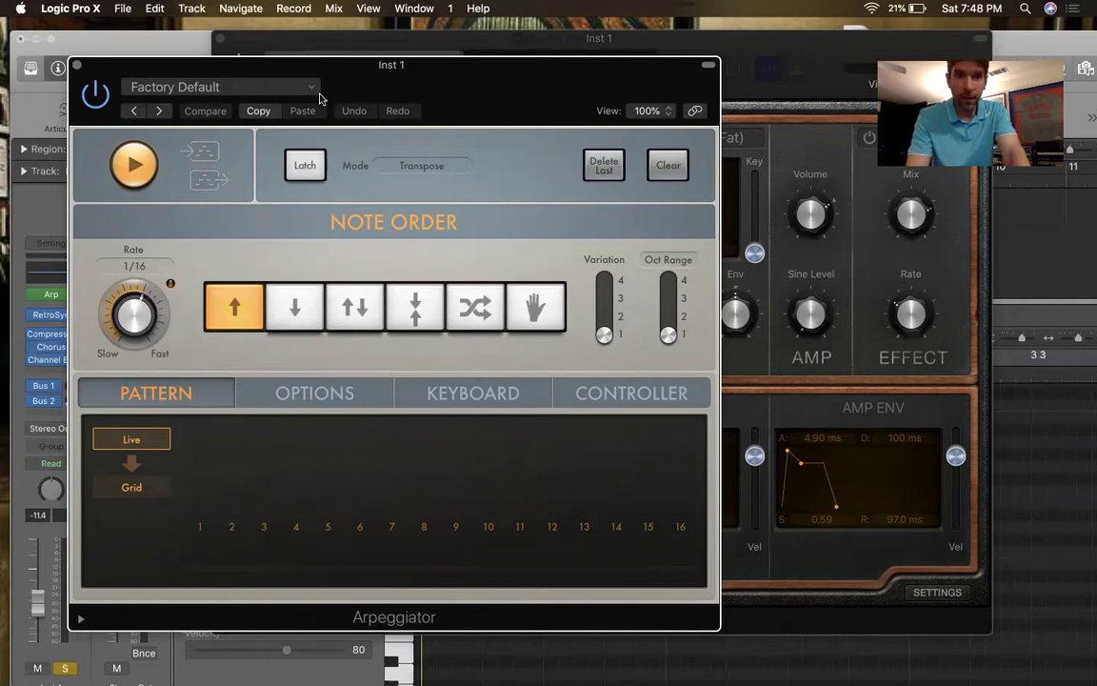
click(312, 88)
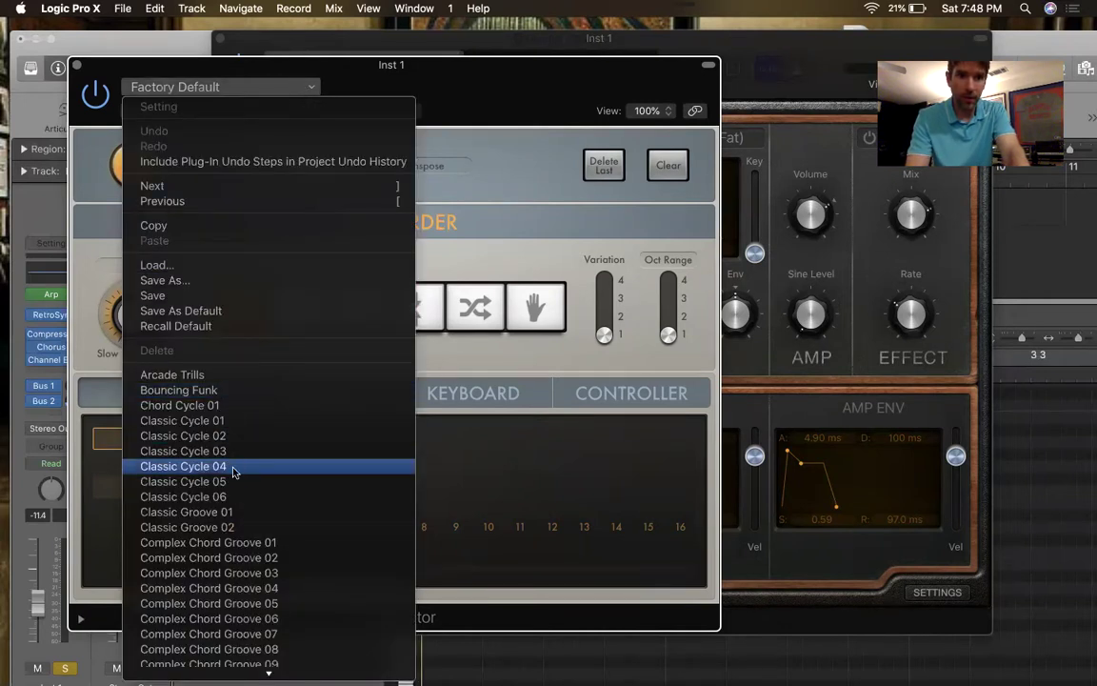
mouse_move(270, 669)
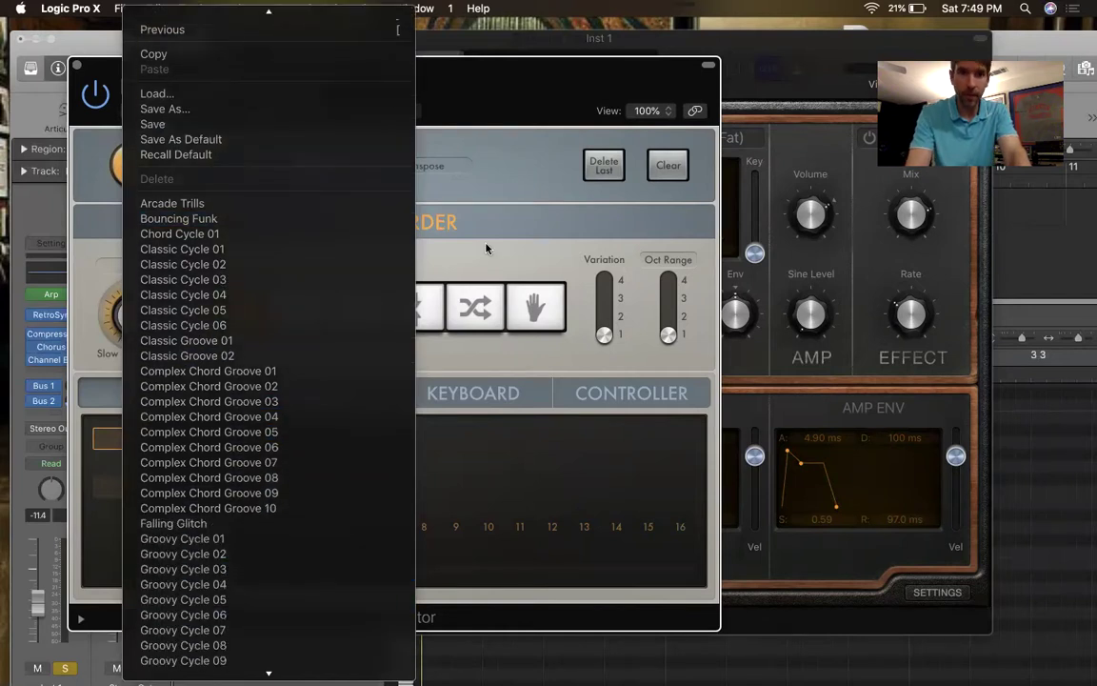
click(503, 113)
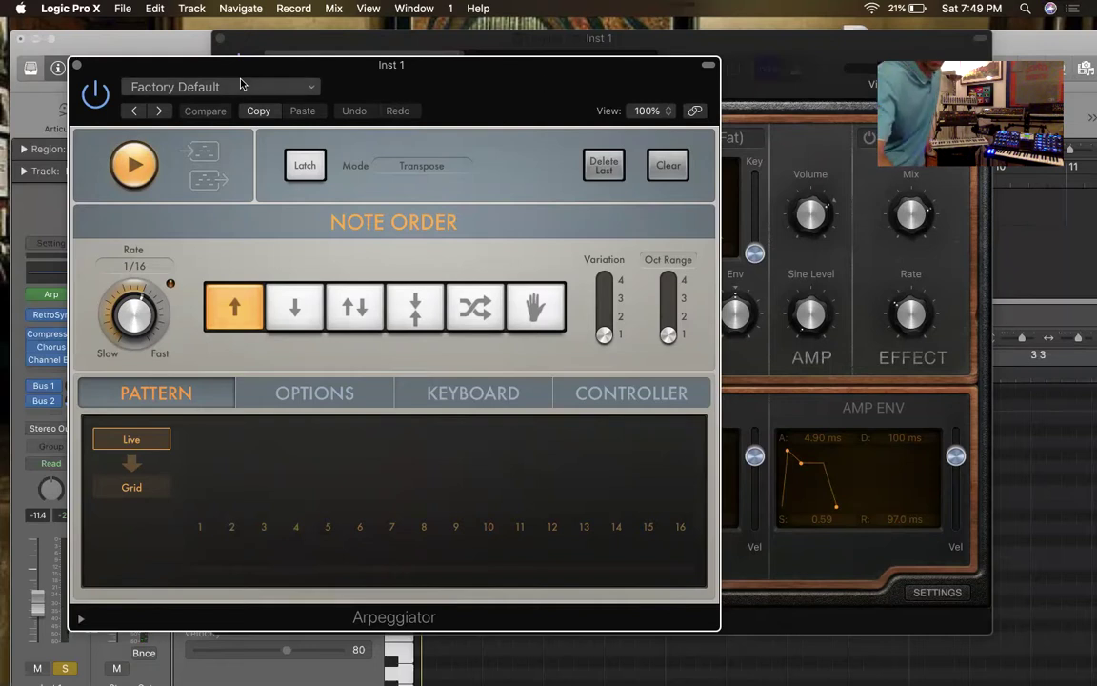
Set the Arpeggiator's variation to 3 and octave range to 2, and switch the note order from down to up/down
click(316, 314)
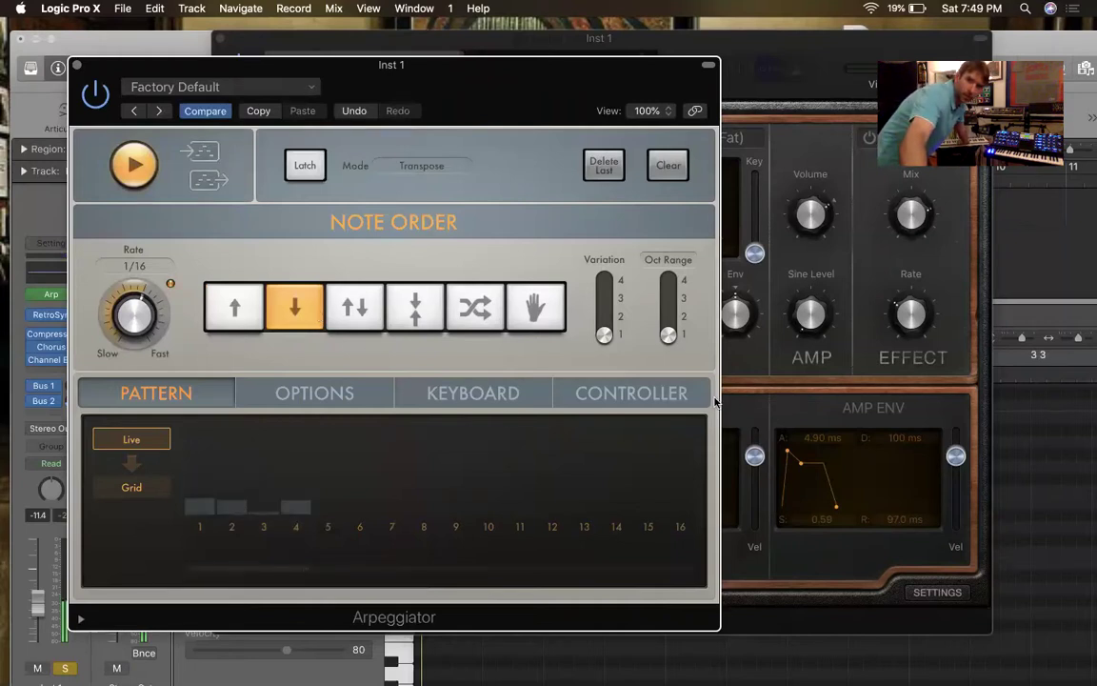
click(605, 304)
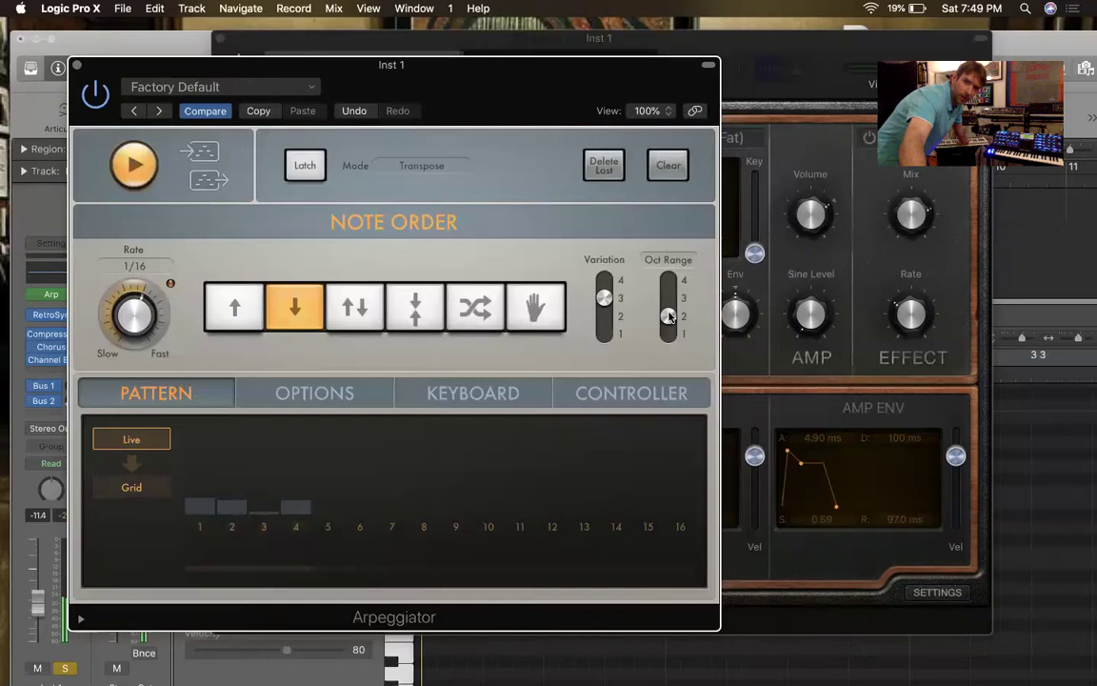
click(372, 301)
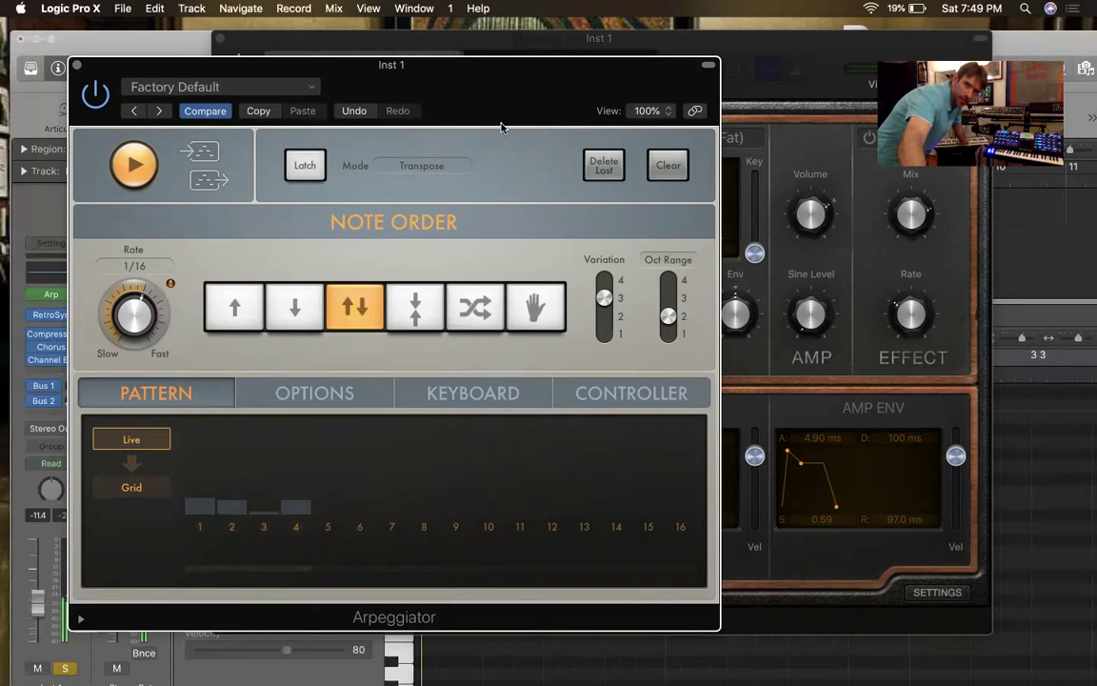
Move the Arpeggiator and Retro Synth windows clear of the transport controls and start playback
drag(466, 79, 507, 165)
drag(370, 34, 563, 229)
drag(597, 188, 616, 180)
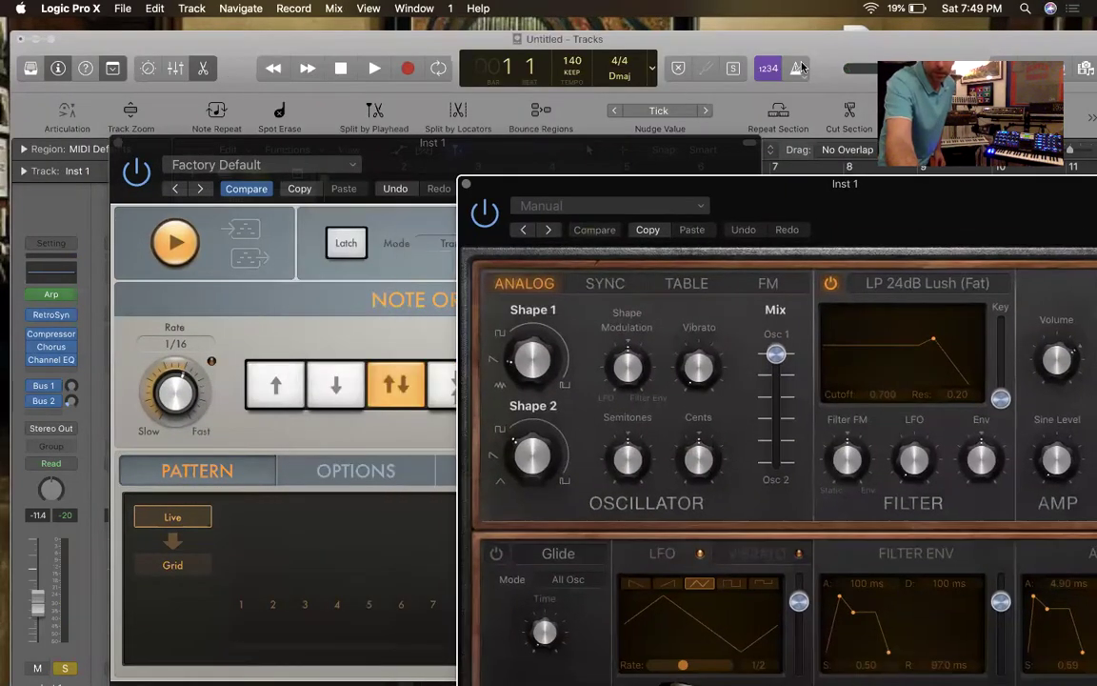
click(374, 68)
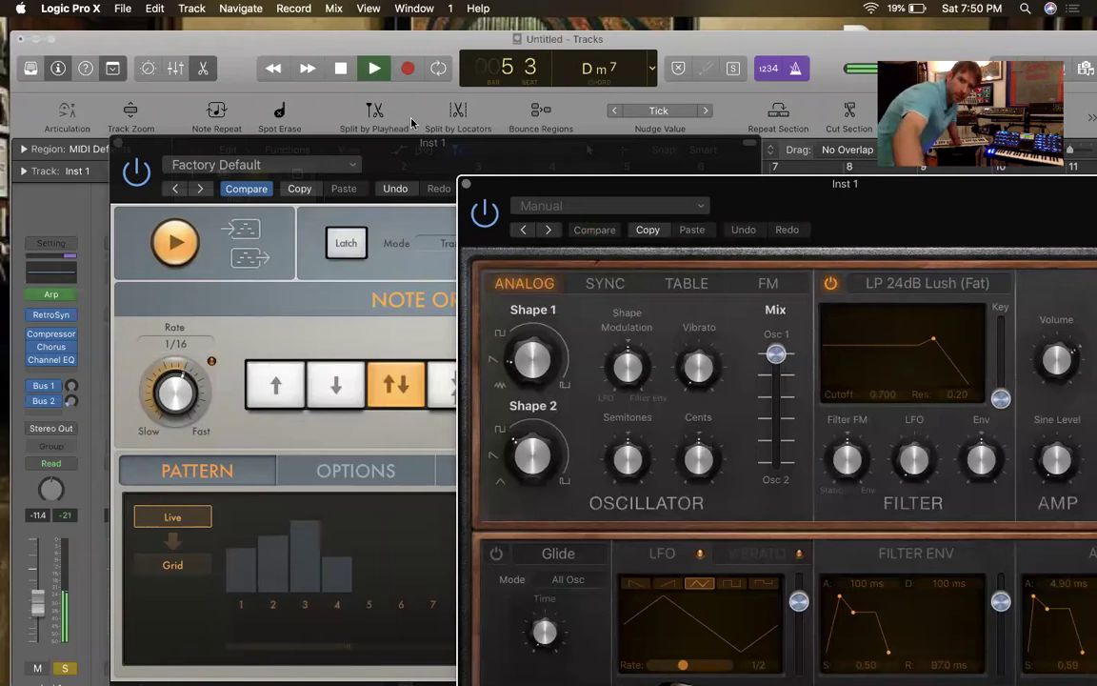
Raise Retro Synth's filter envelope amount slightly during playback, and stop the transport
mouse_move(975, 462)
mouse_move(975, 462)
mouse_down()
mouse_move(978, 442)
mouse_move(973, 454)
mouse_up()
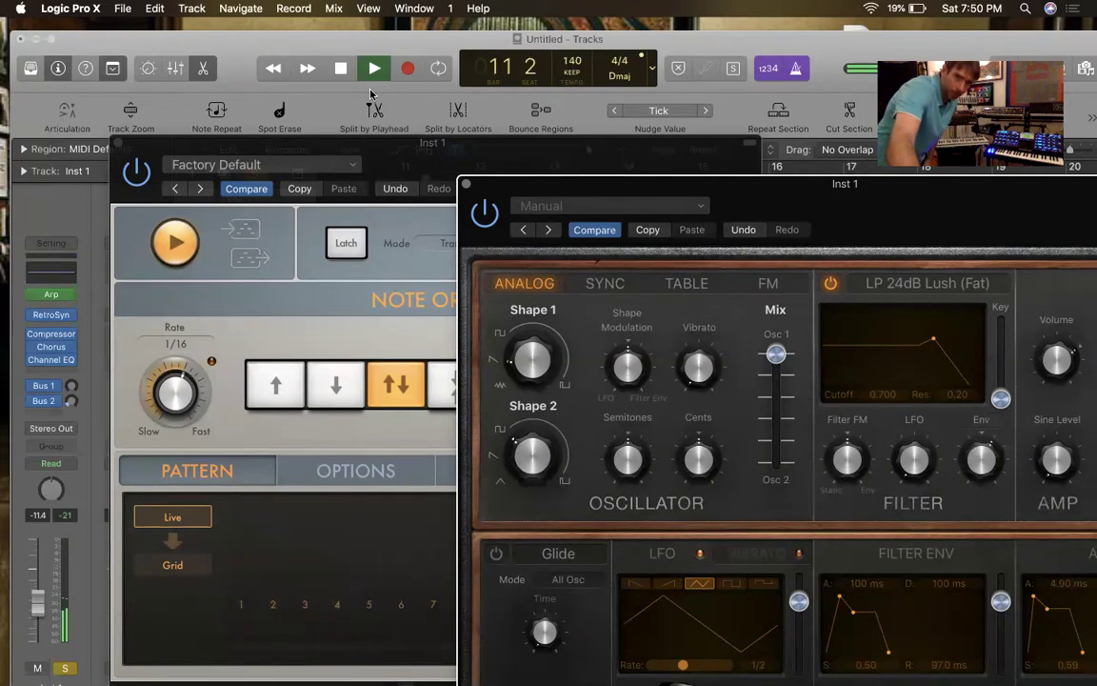
click(339, 69)
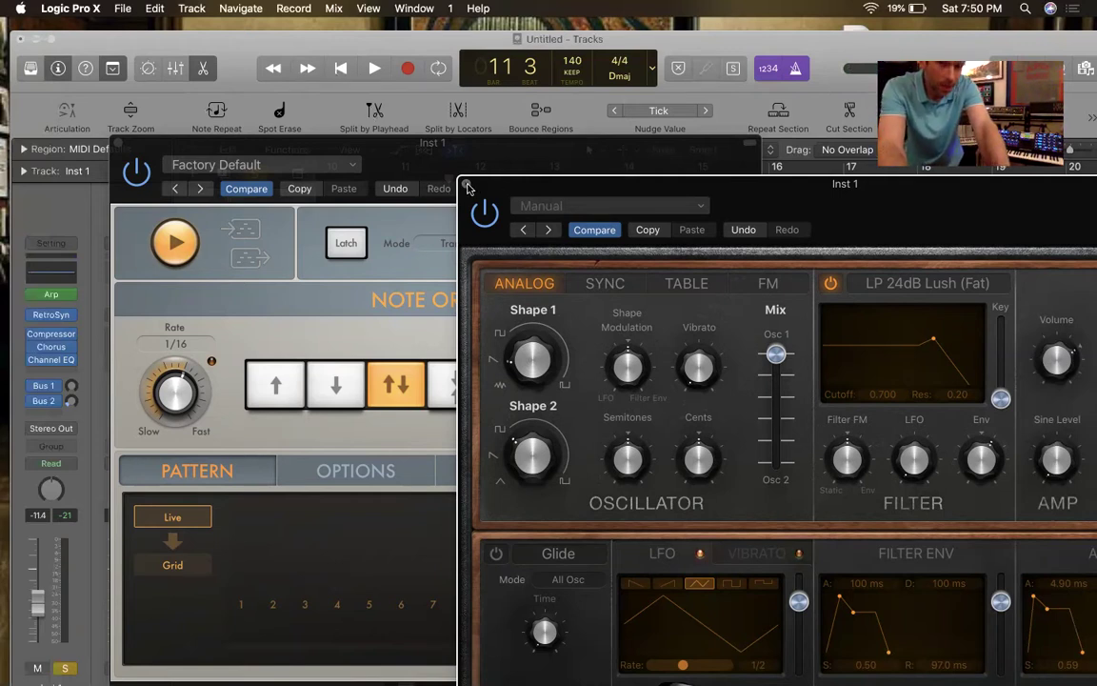
Clear the plug-in windows away from the tracks area and record a held chord on the Inst 1 track from bar 1
drag(455, 150, 455, 405)
key(Return)
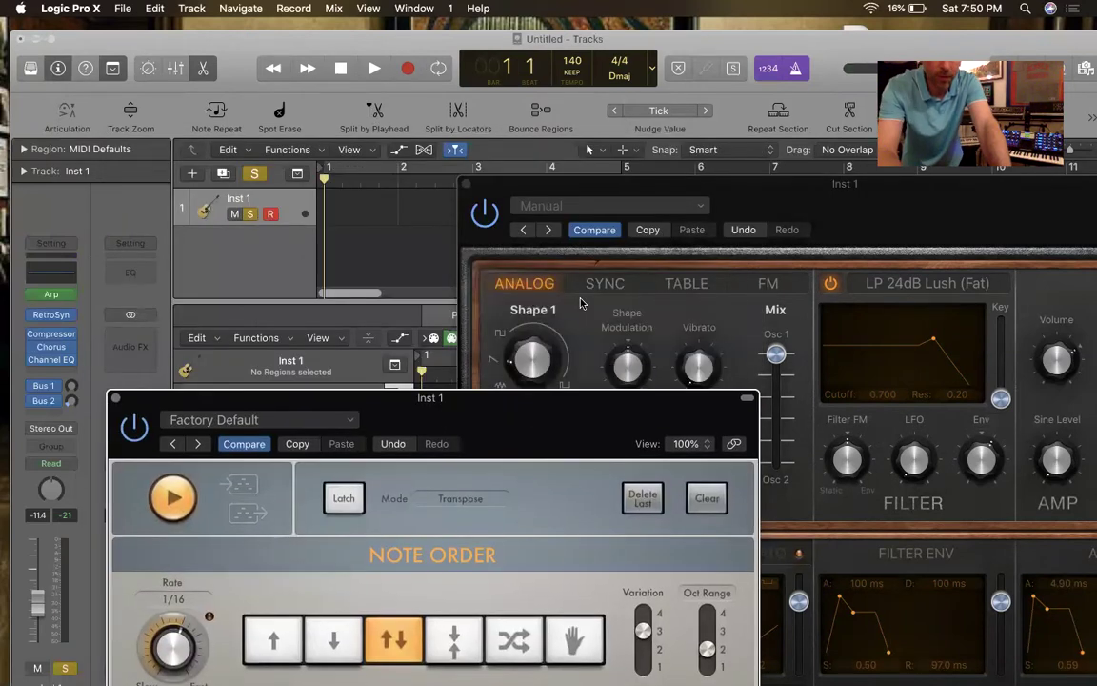
drag(629, 184, 458, 382)
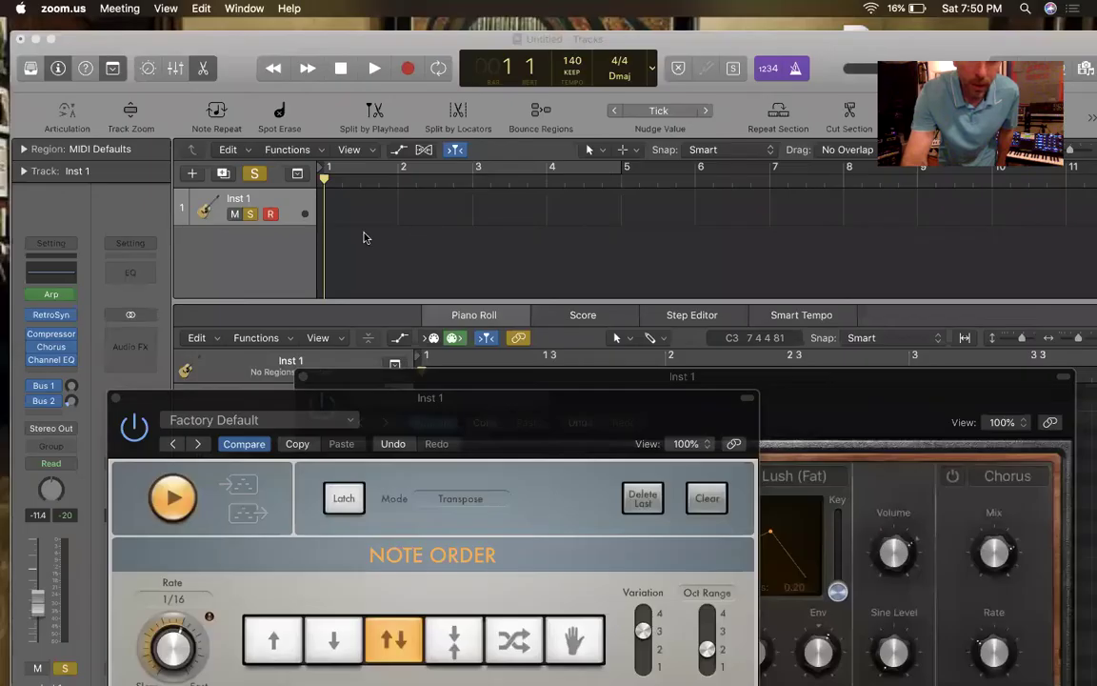
click(408, 69)
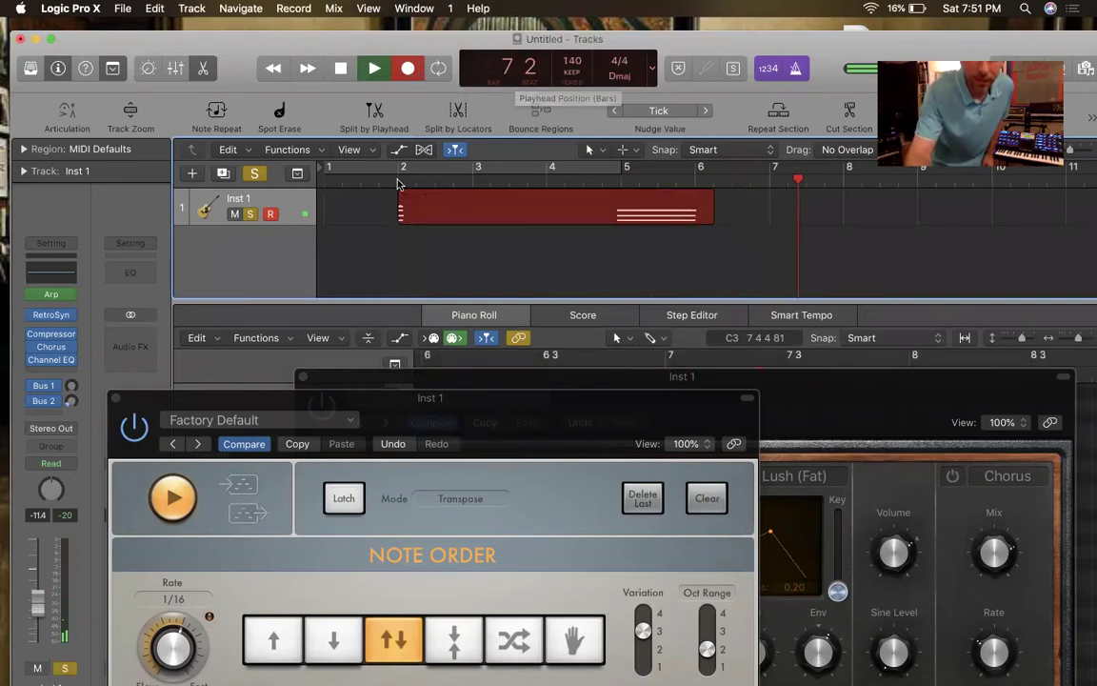
click(340, 67)
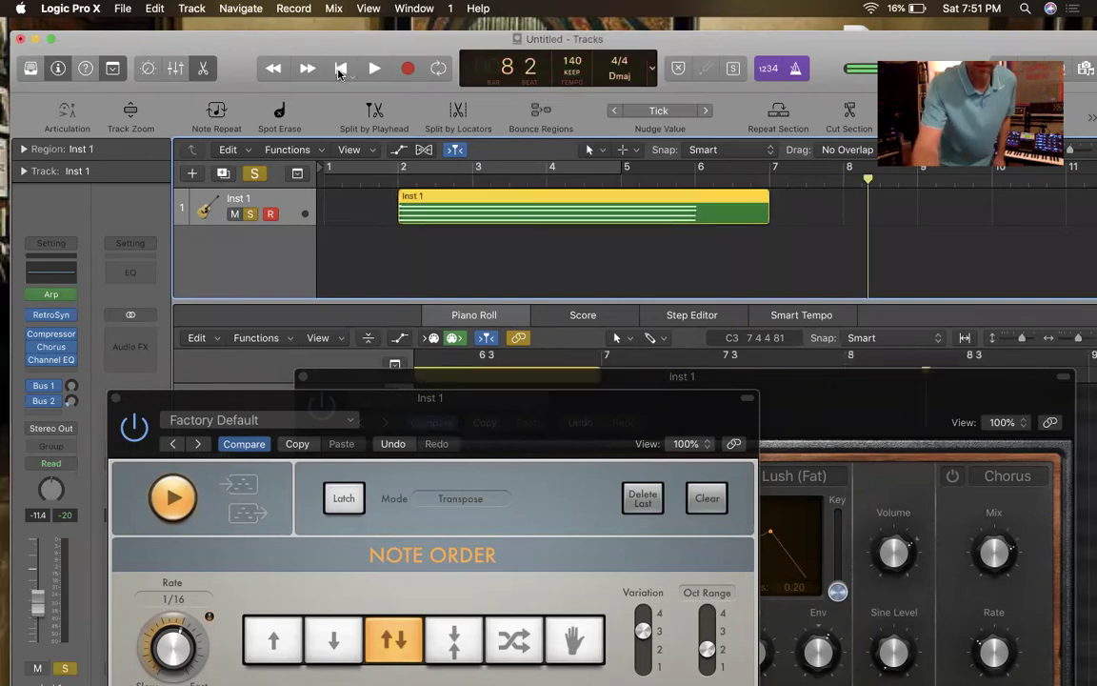
Play back the recorded region from bar 1 beat 4 and stop around bar 4
click(379, 171)
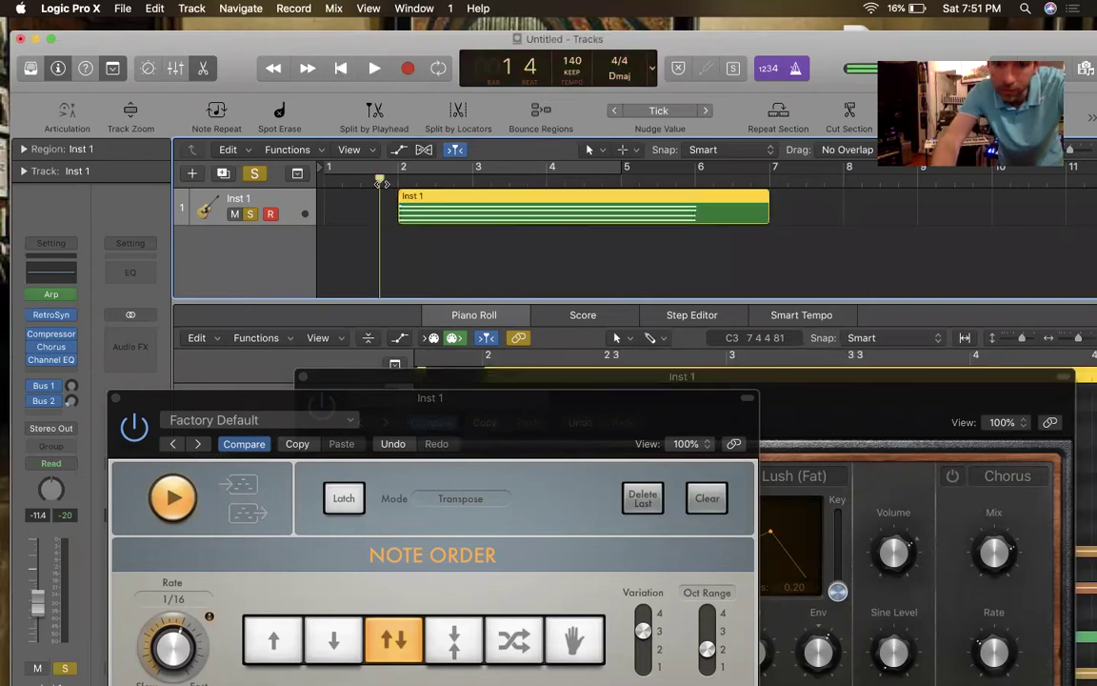
click(374, 70)
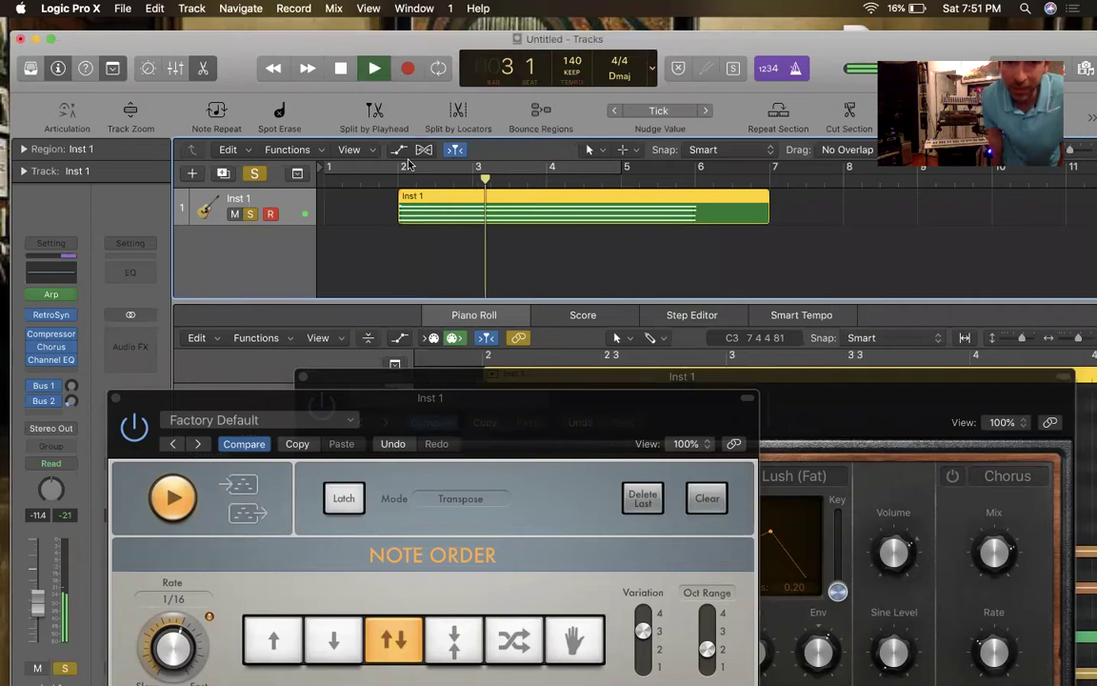
key(space)
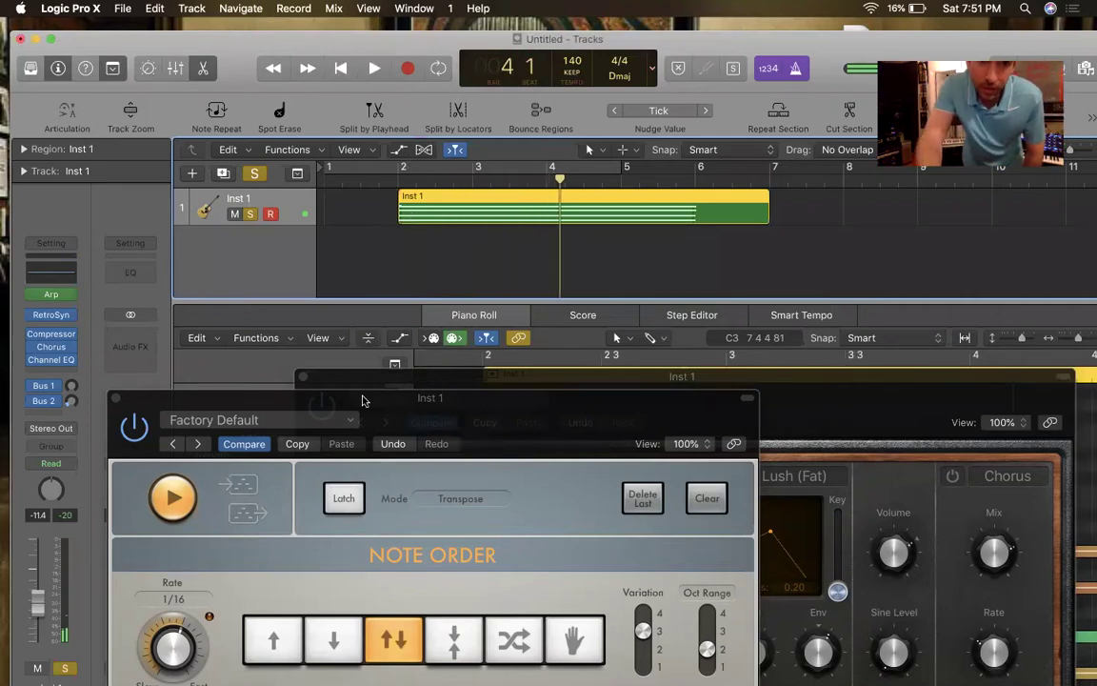
Close both plug-in windows and adjust the start points of the A2, E3 and G3 notes near bar 2 in the Piano Roll
click(115, 399)
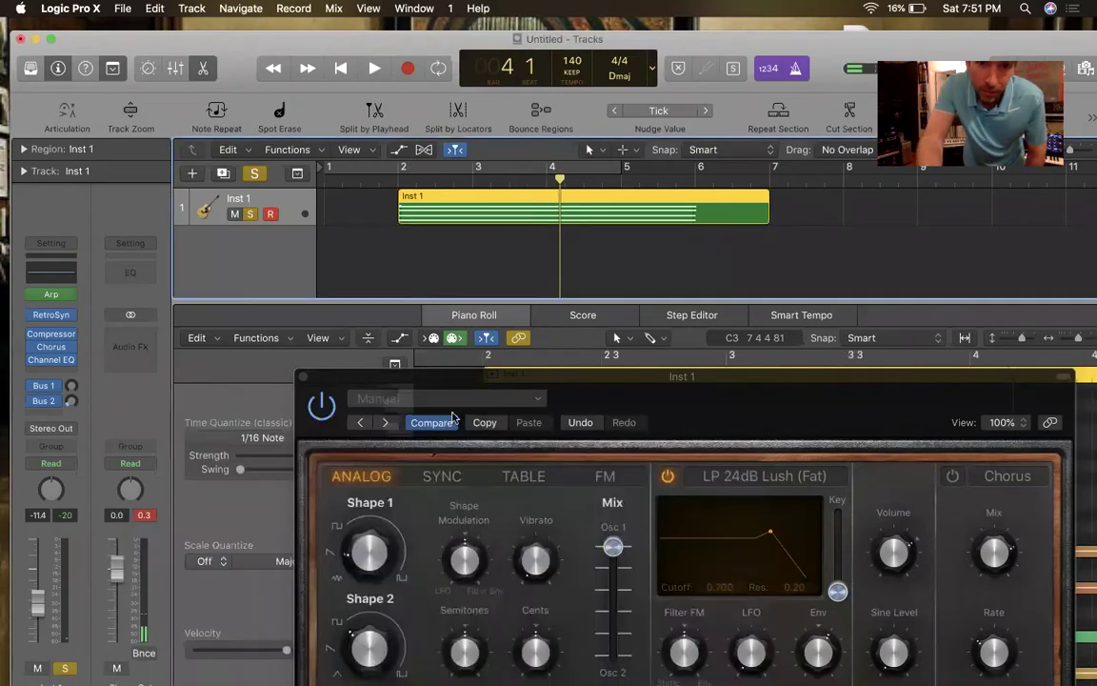
click(303, 378)
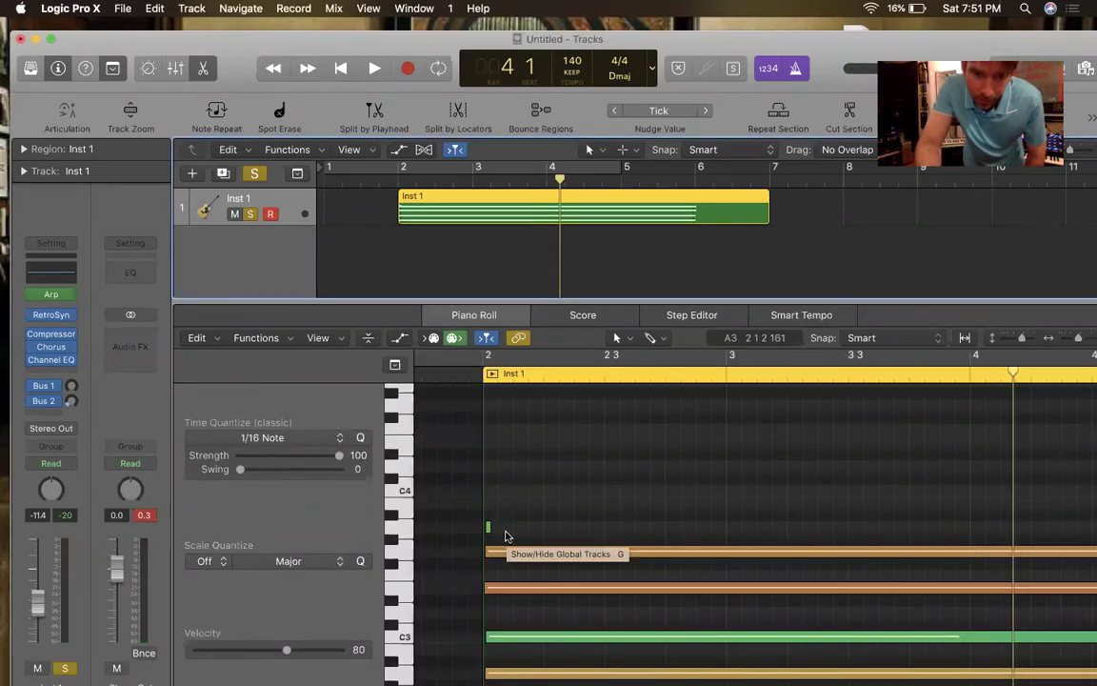
scroll(506, 536, down, 3)
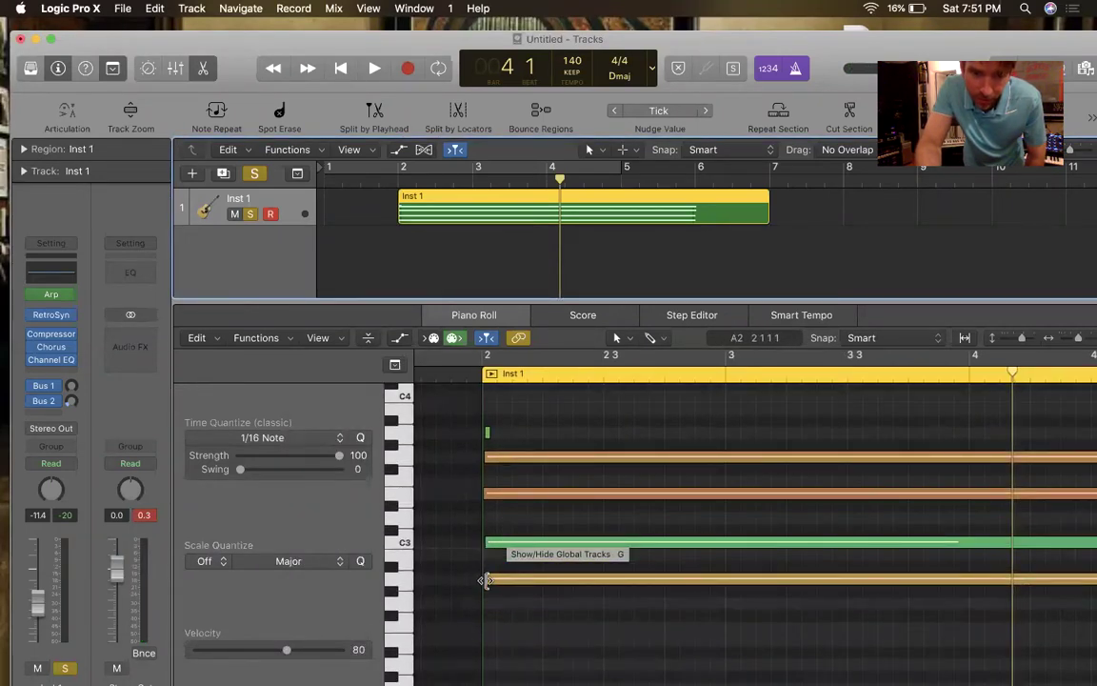
mouse_move(484, 581)
mouse_down()
mouse_move(467, 578)
mouse_move(489, 580)
mouse_up()
drag(486, 489, 484, 455)
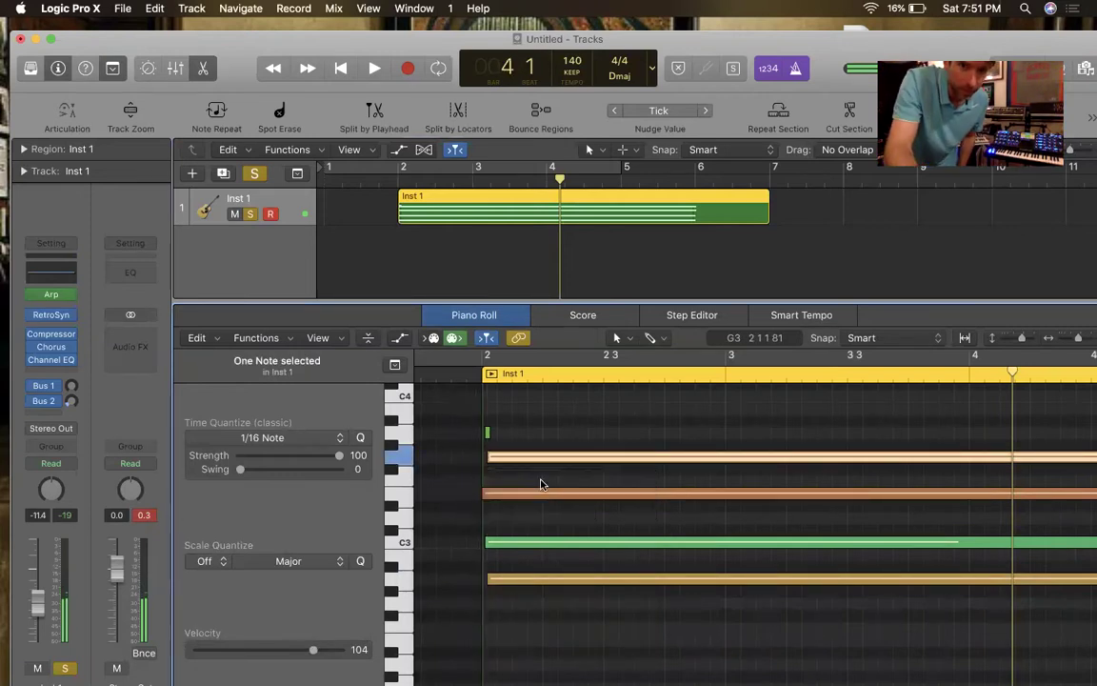
Play the region from just before bar 2, bypassing the Arpeggiator and turning it back on to compare the sound
click(380, 168)
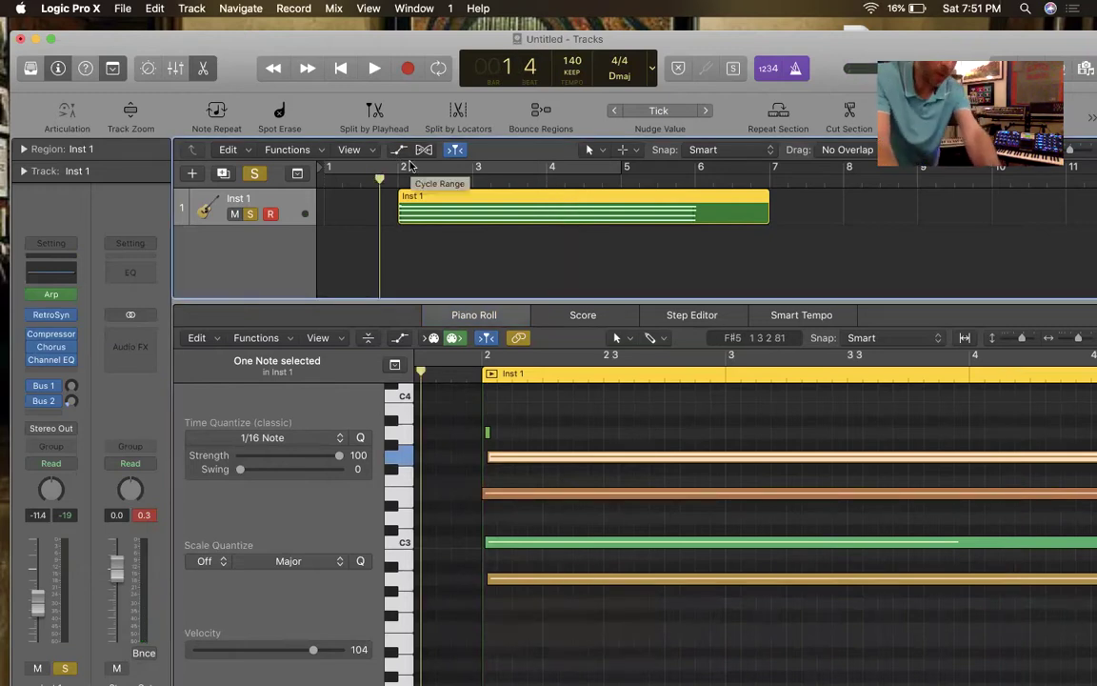
mouse_move(53, 296)
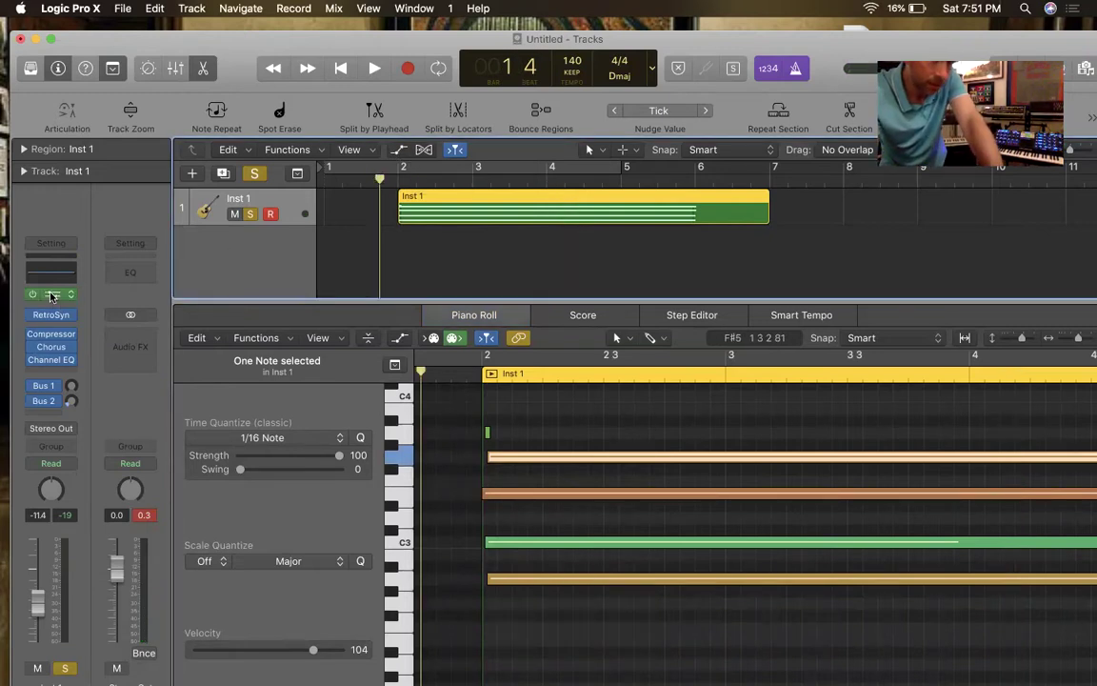
key(space)
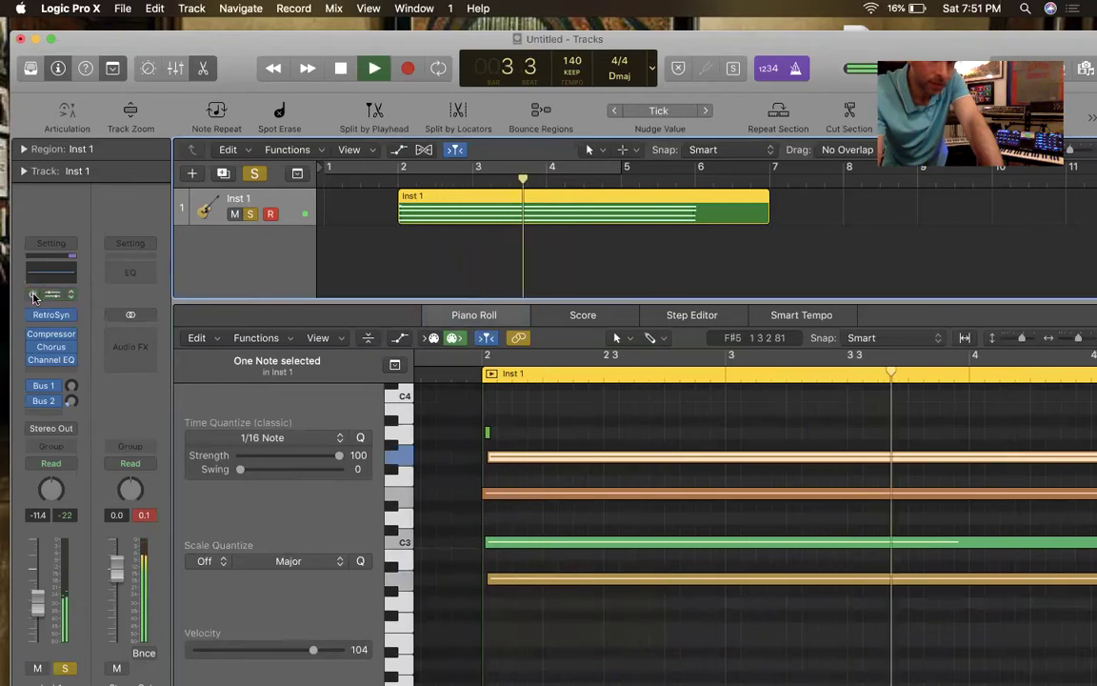
key(space)
key(Return)
key(space)
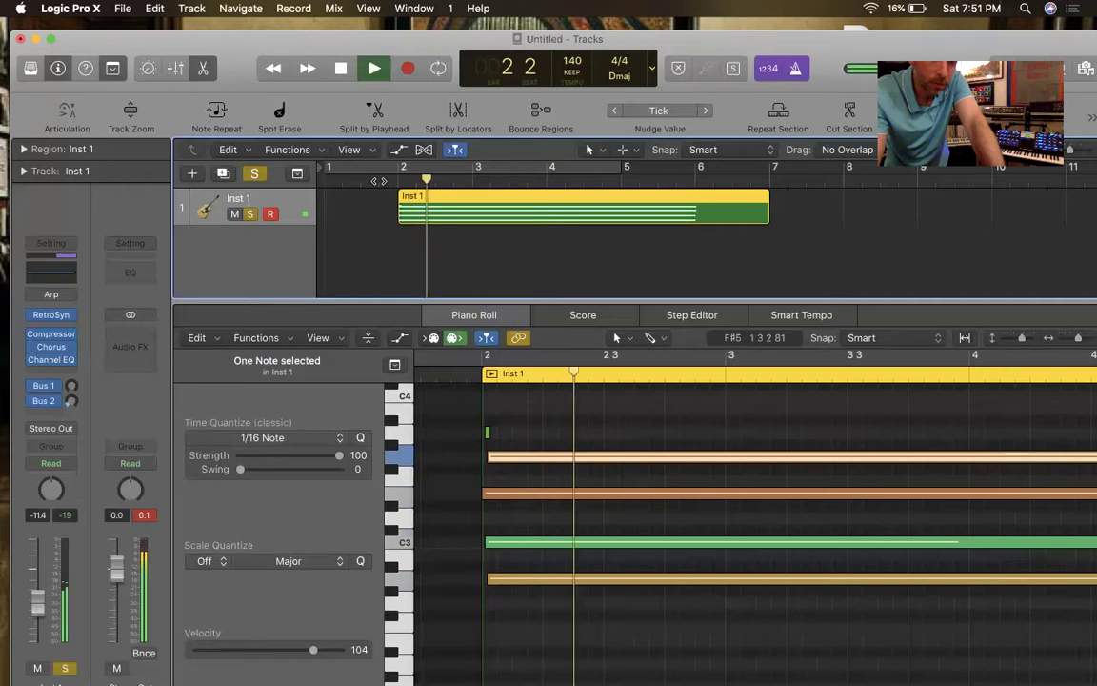
click(71, 293)
click(35, 301)
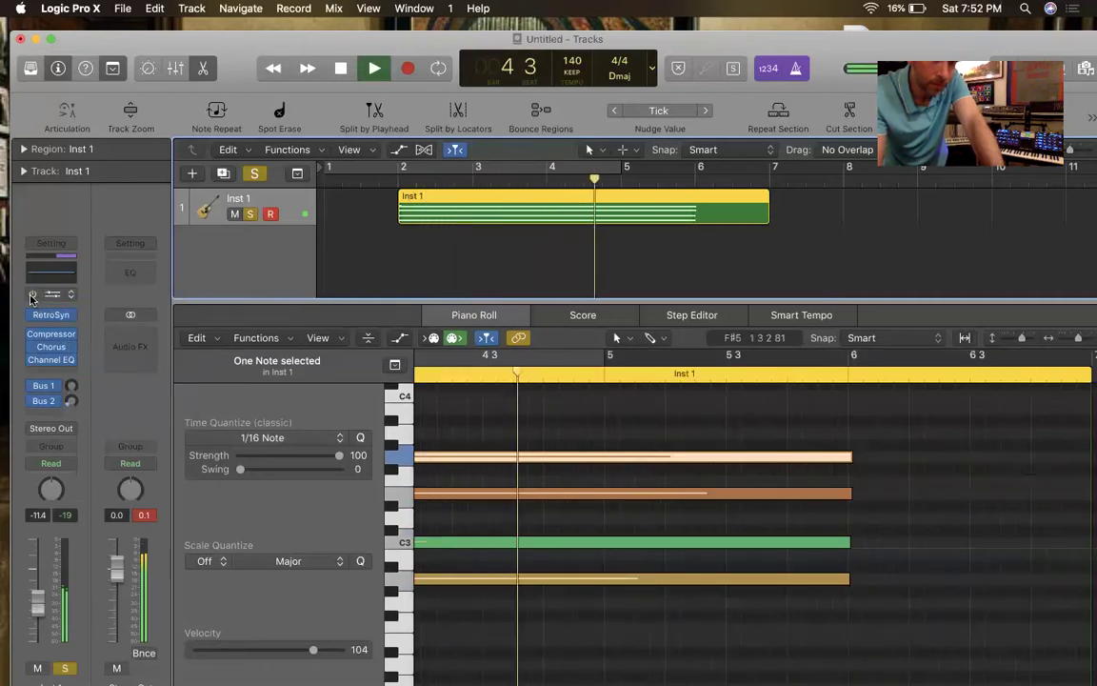
click(338, 71)
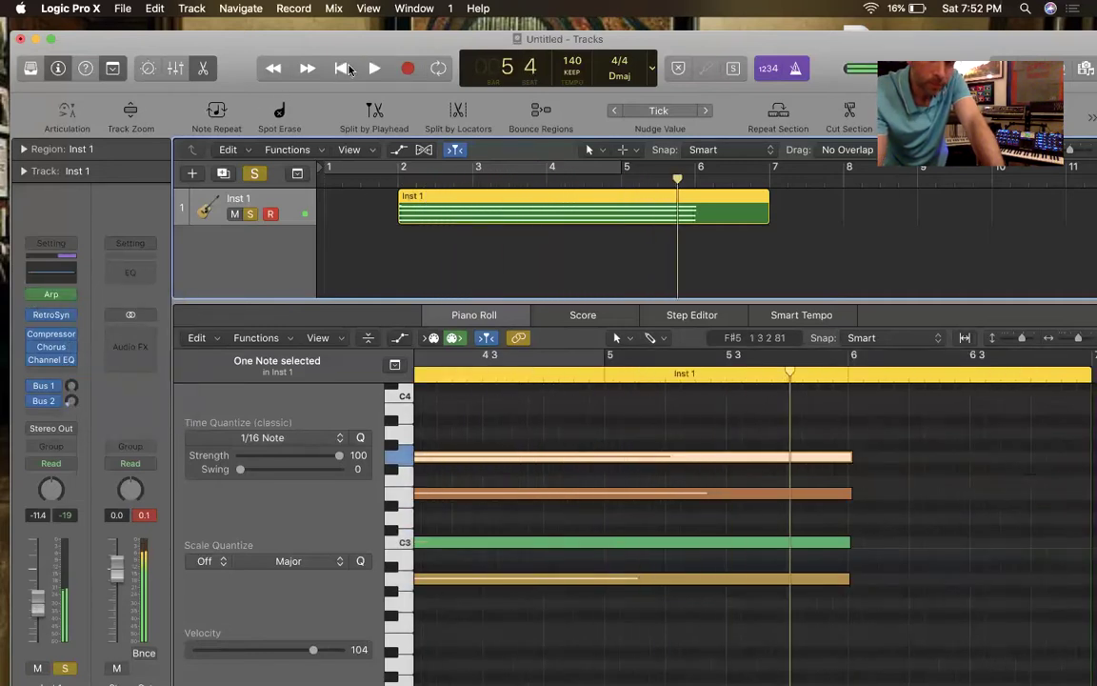
Turn on cycle mode over bars 1 to 5, play the looped section and stop it
click(376, 171)
click(339, 68)
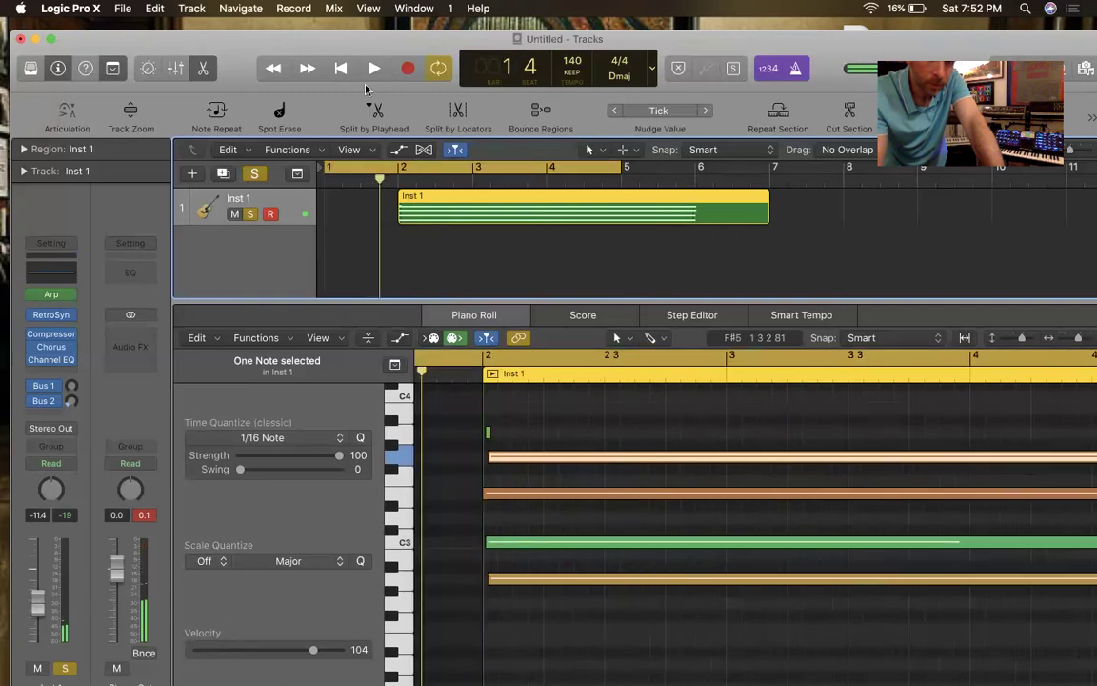
click(374, 68)
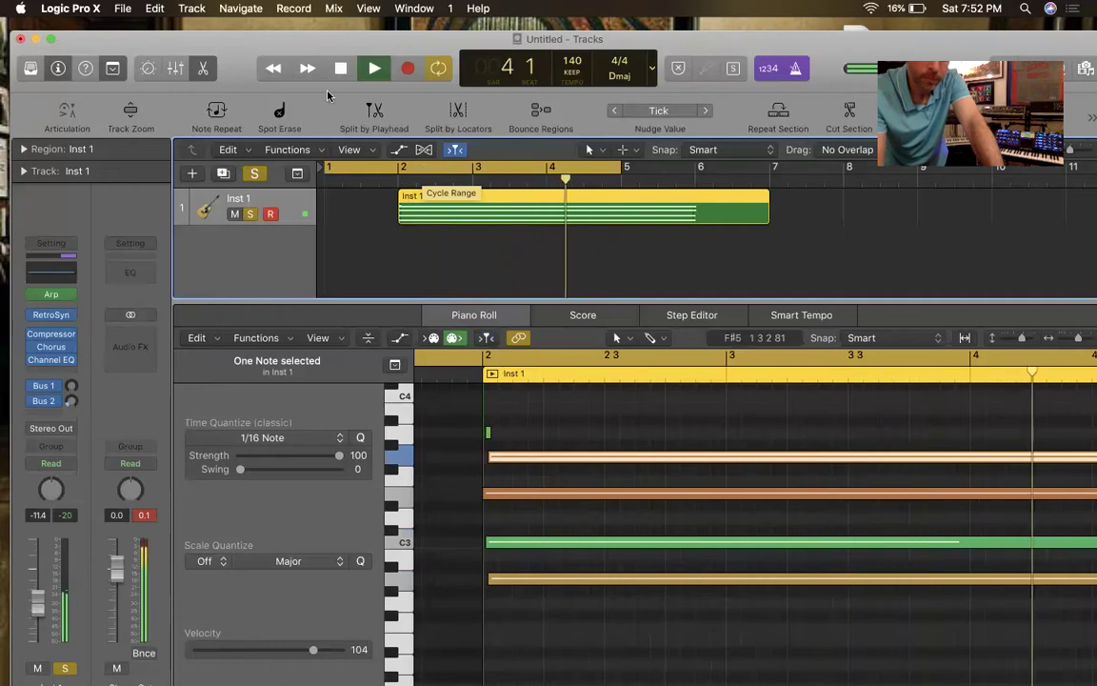
double_click(340, 69)
click(340, 69)
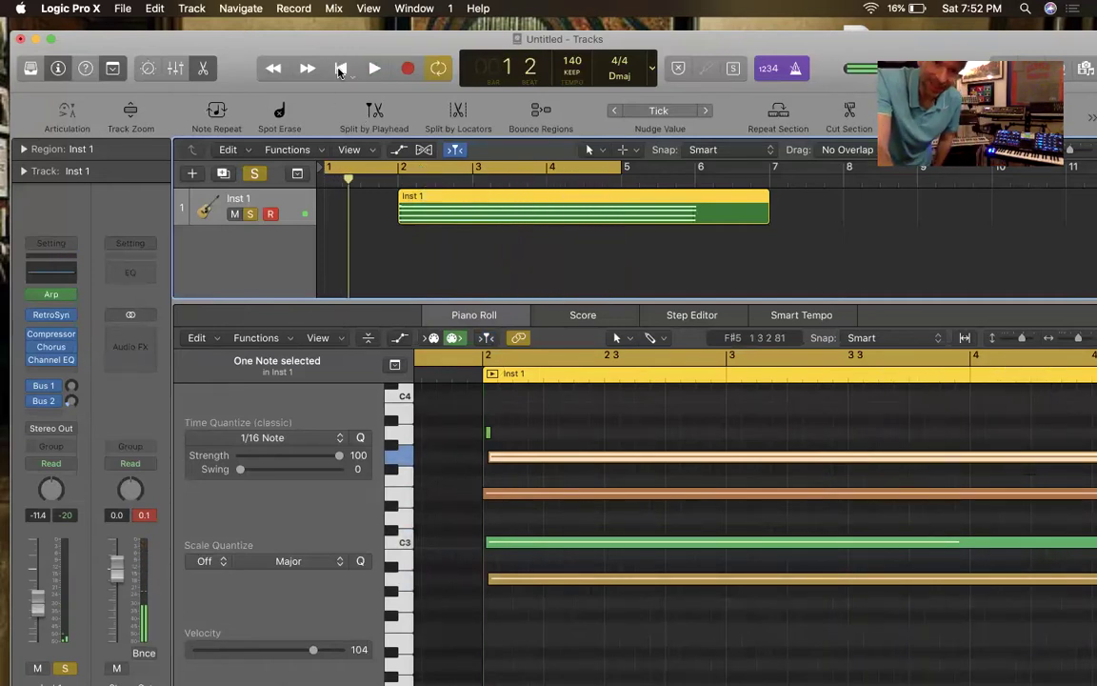
Open the track's Arpeggiator and raise its rate to 1/32 while the loop plays
click(53, 298)
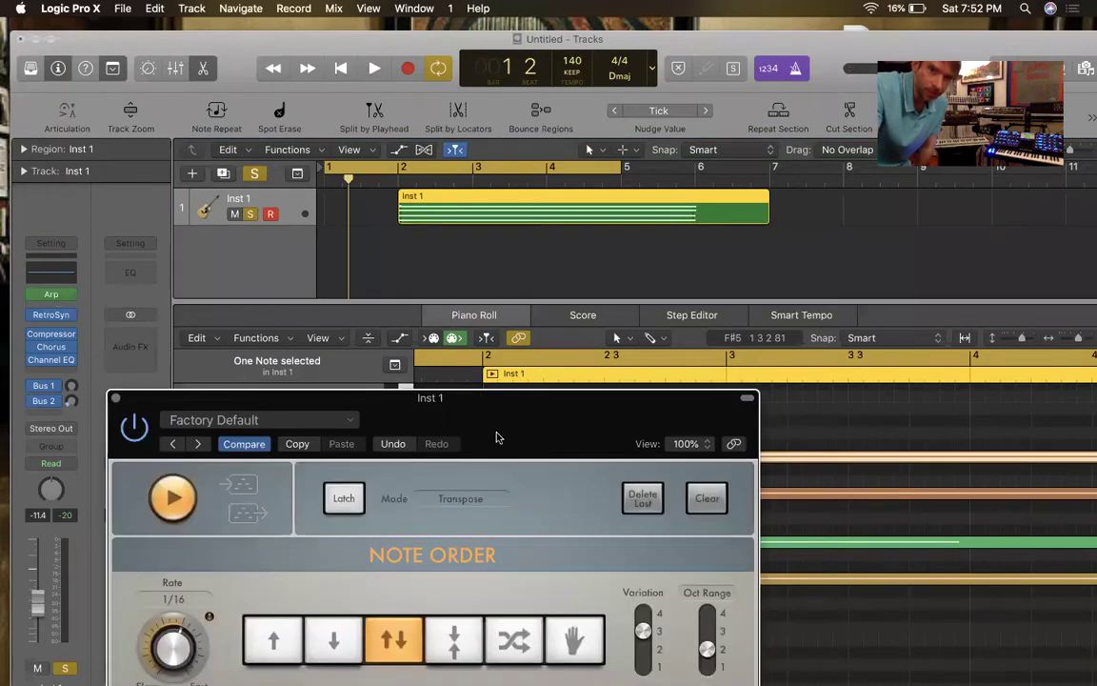
drag(531, 398, 552, 59)
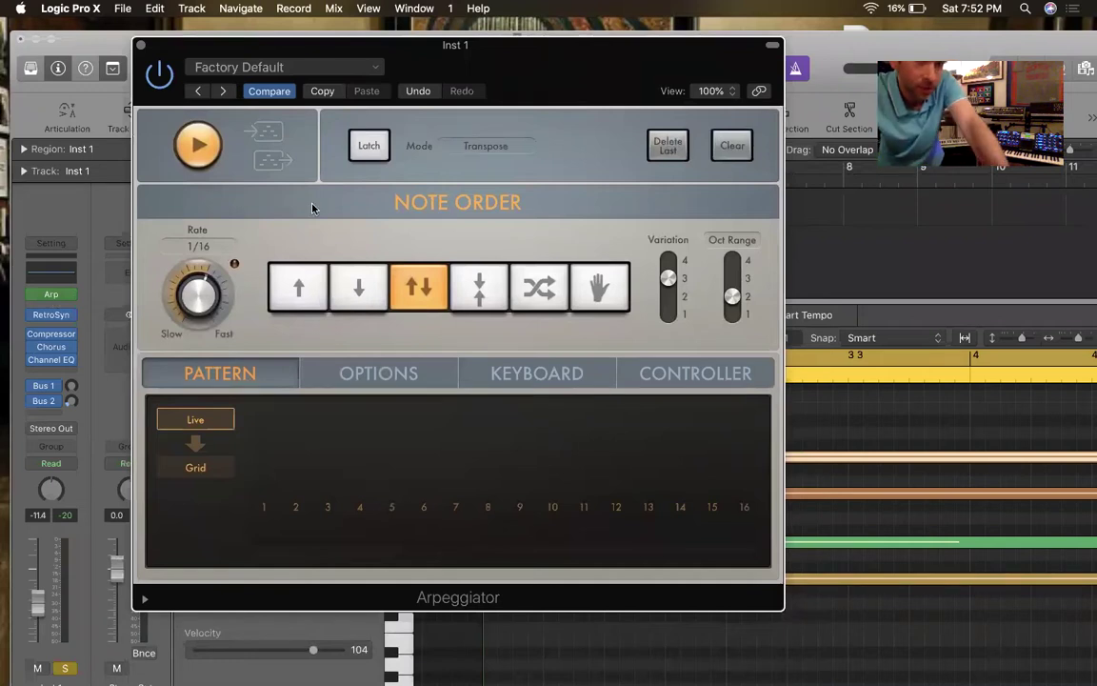
drag(473, 67, 748, 102)
key(space)
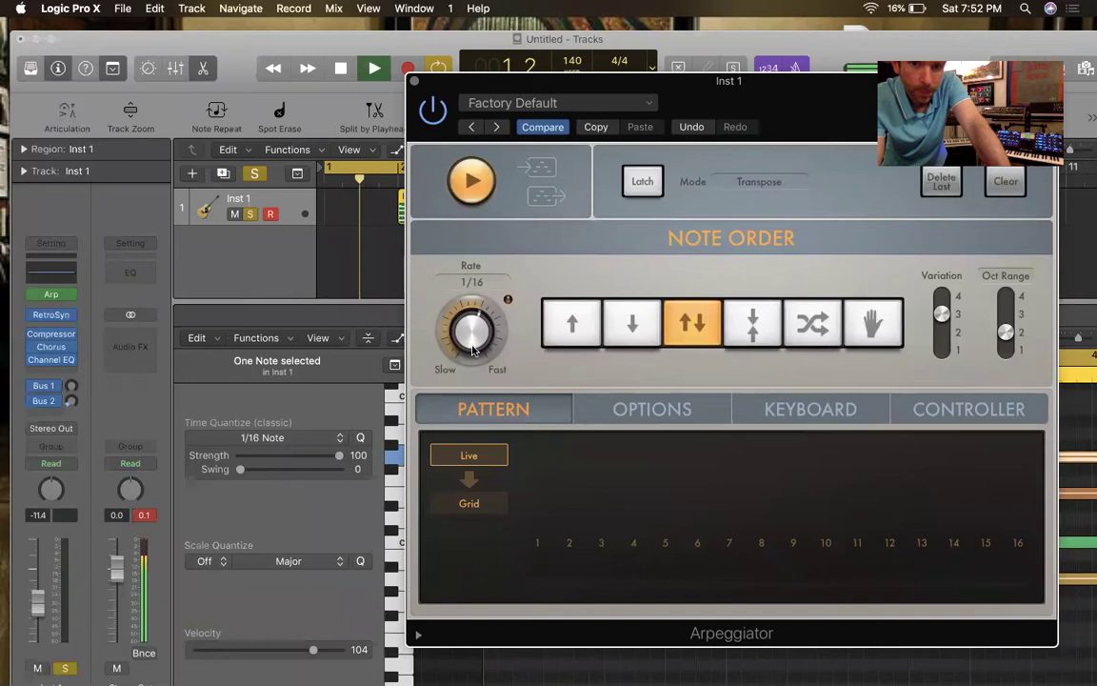
drag(473, 344, 469, 313)
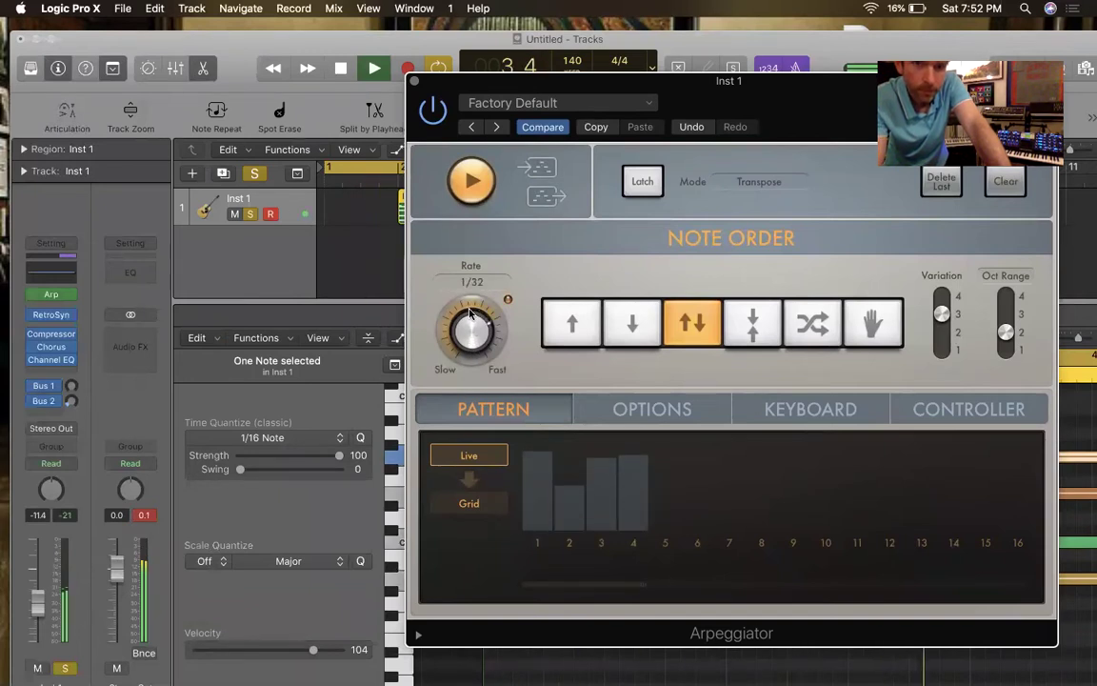
Open Retro Synth and vary its filter envelope amount during playback, taking it down to -0.47
click(51, 314)
drag(686, 377, 562, 105)
mouse_move(690, 386)
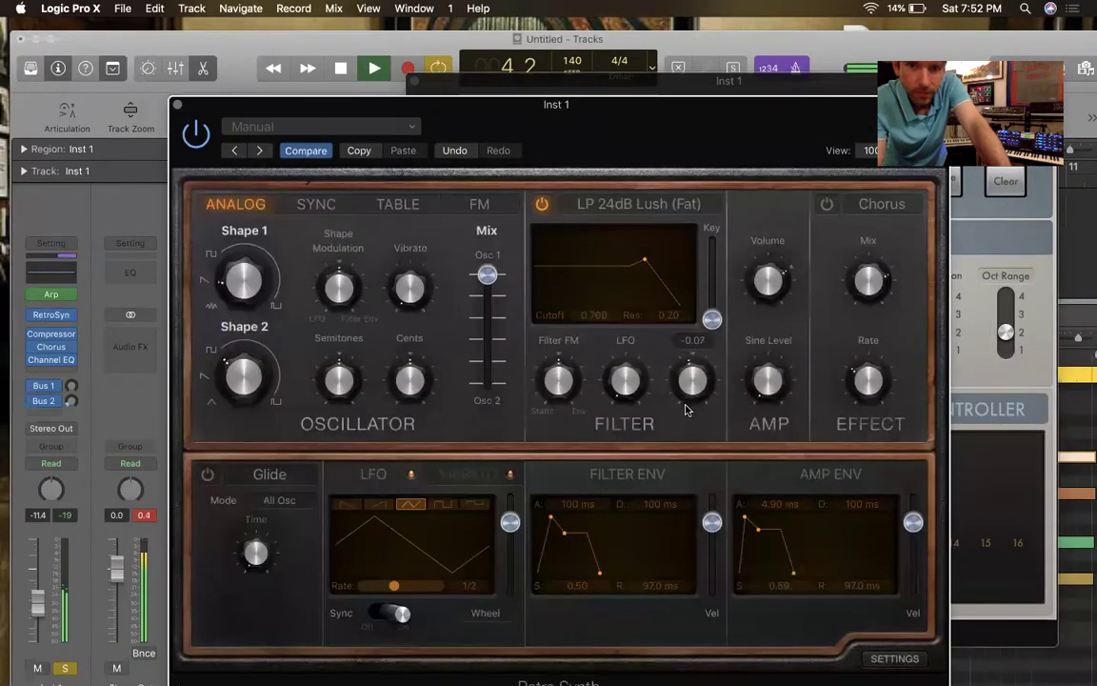
drag(684, 422, 682, 425)
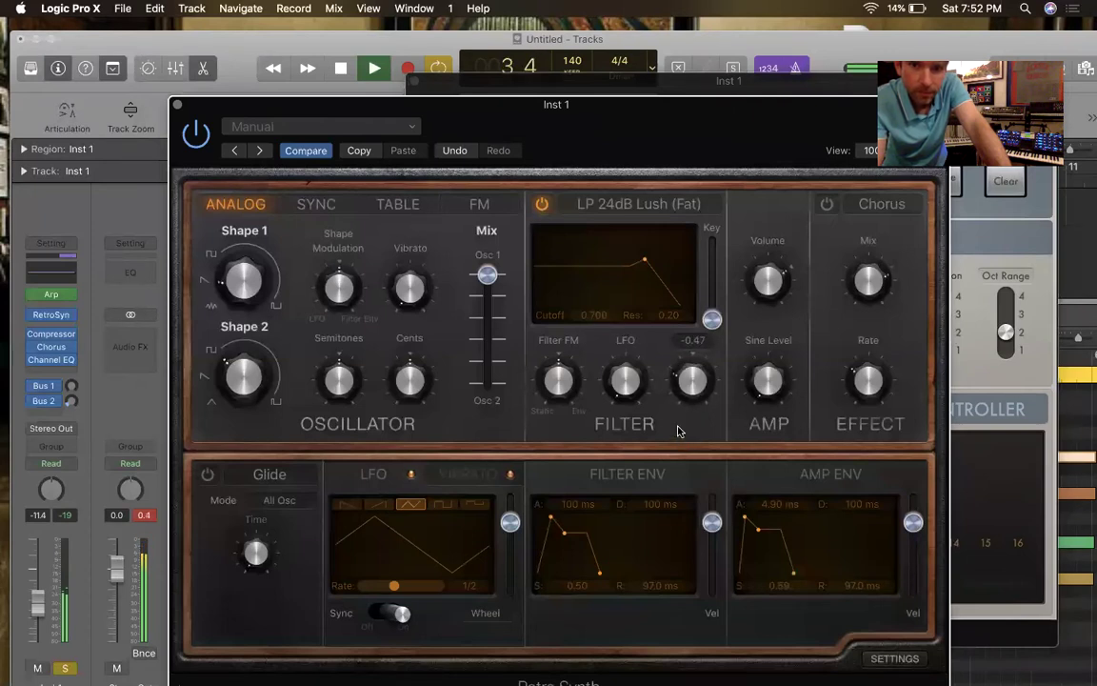
drag(670, 421, 671, 421)
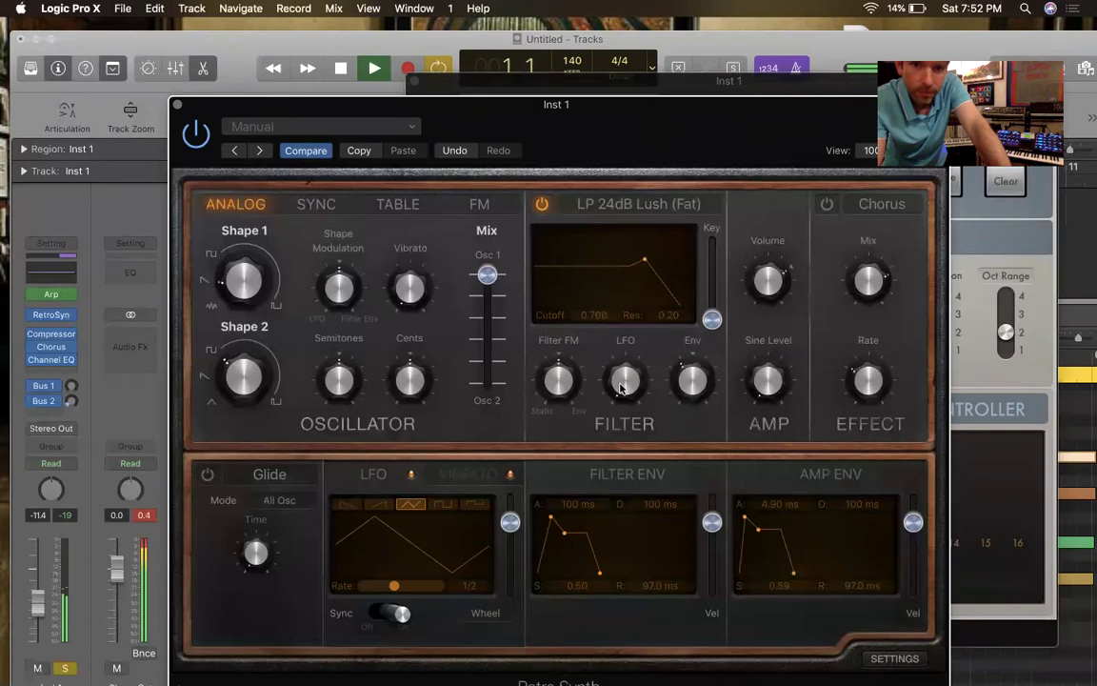
Stop playback and close the Retro Synth and Arpeggiator windows
click(342, 67)
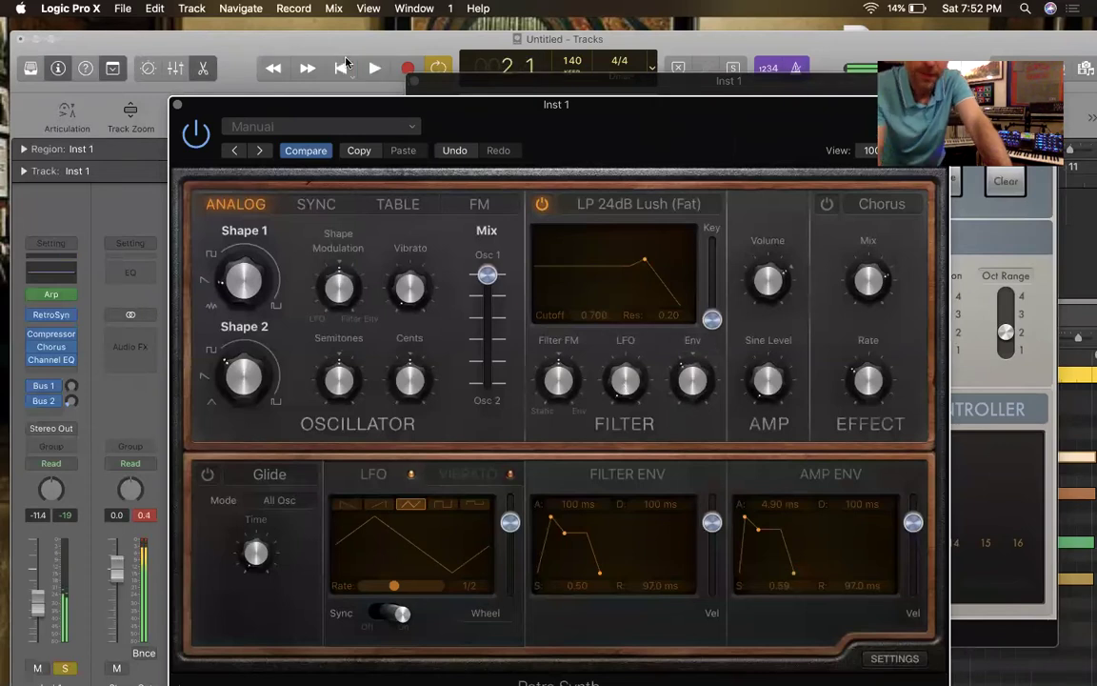
click(177, 106)
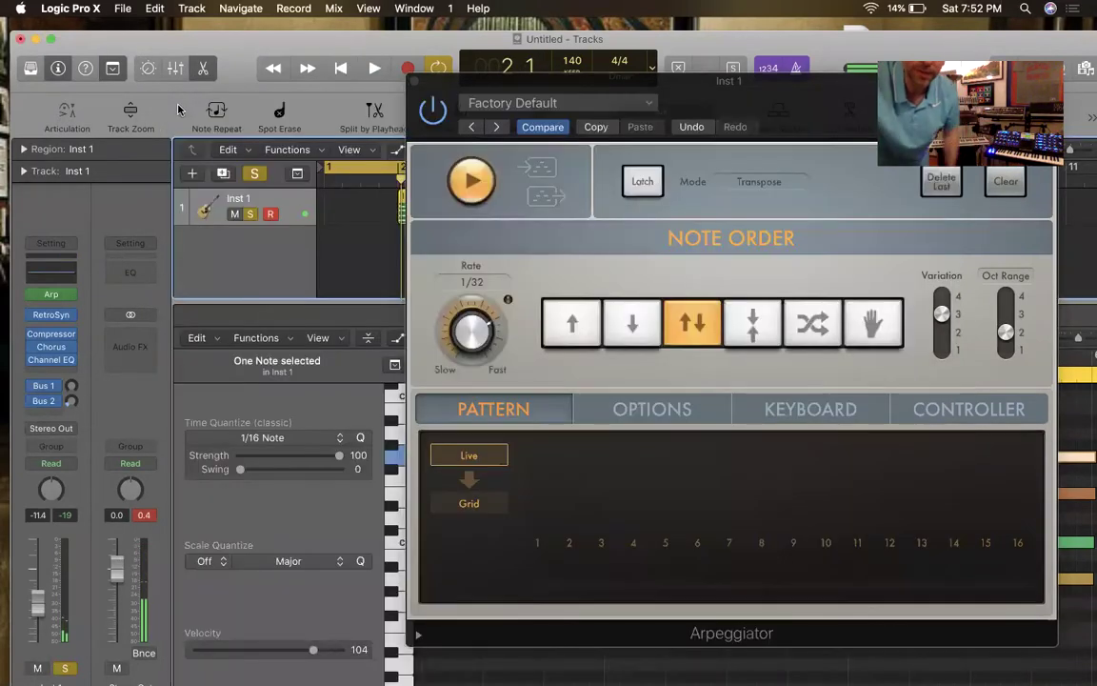
click(424, 84)
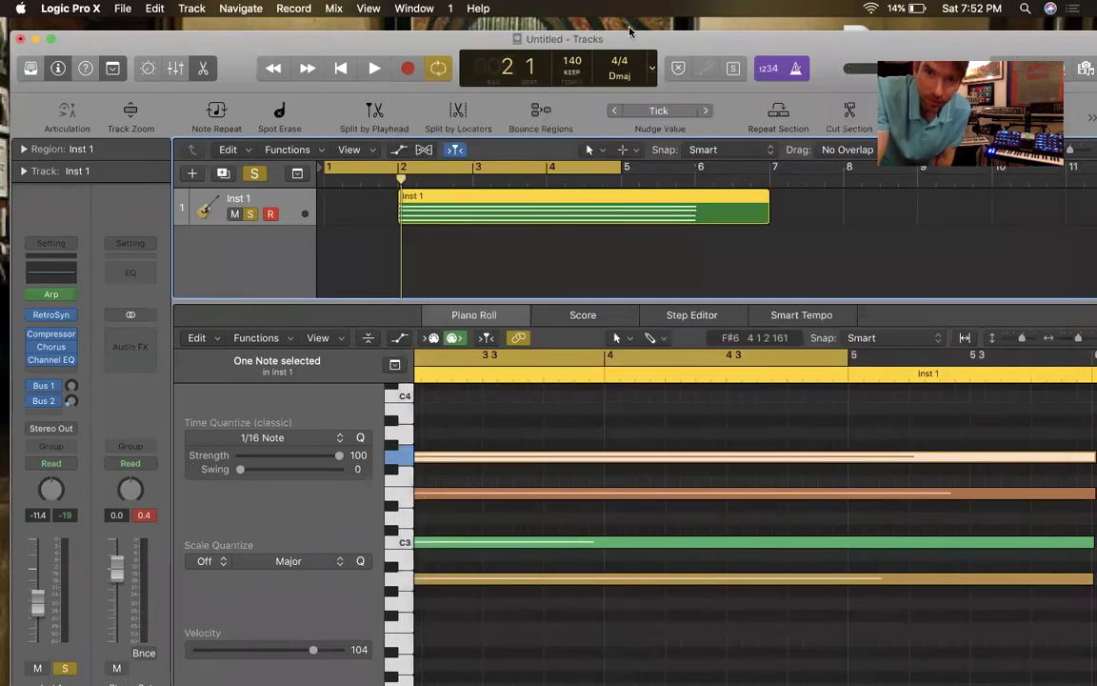